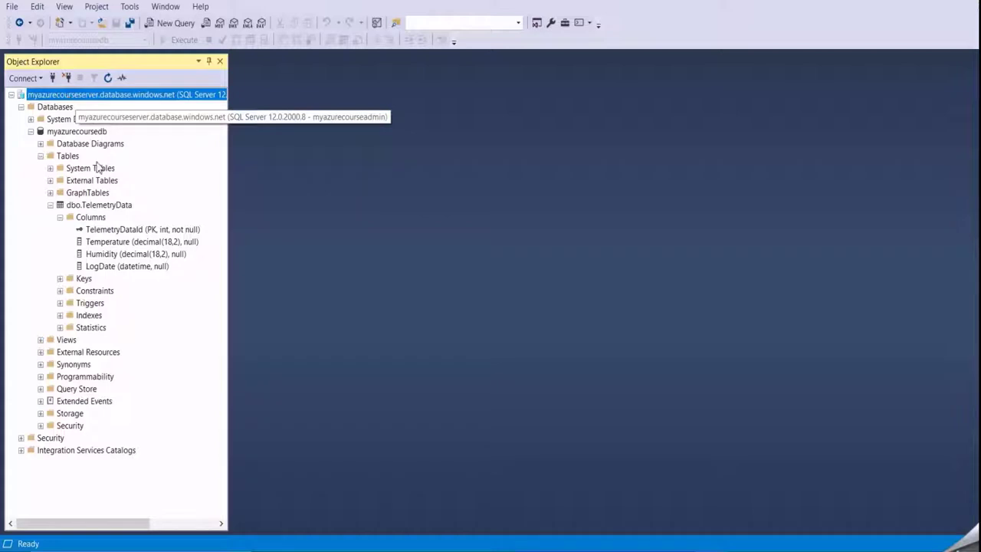
# Examine the Temperature and Humidity columns of the dbo.TelemetryData table in the myazurecoursedb database.
pyautogui.click(80, 132)
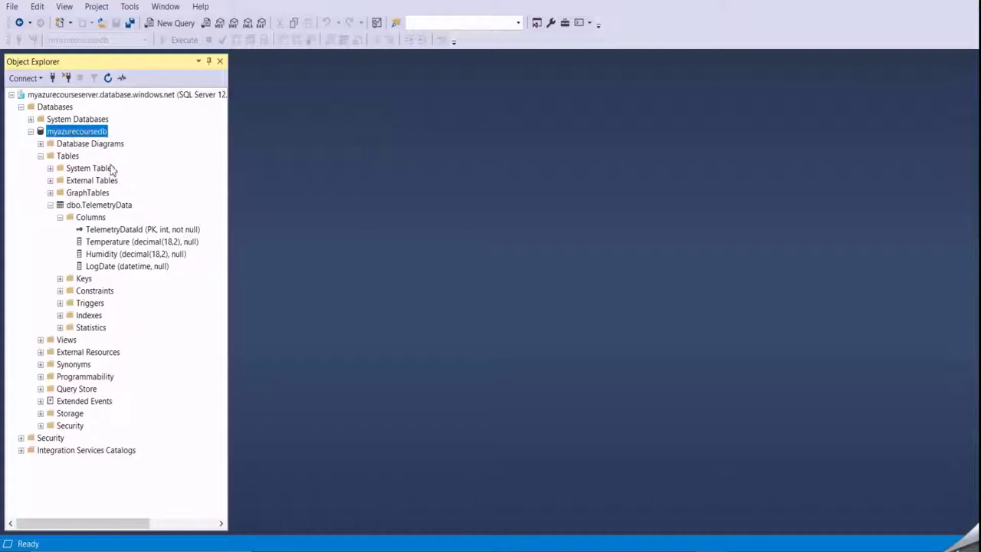
pyautogui.click(115, 207)
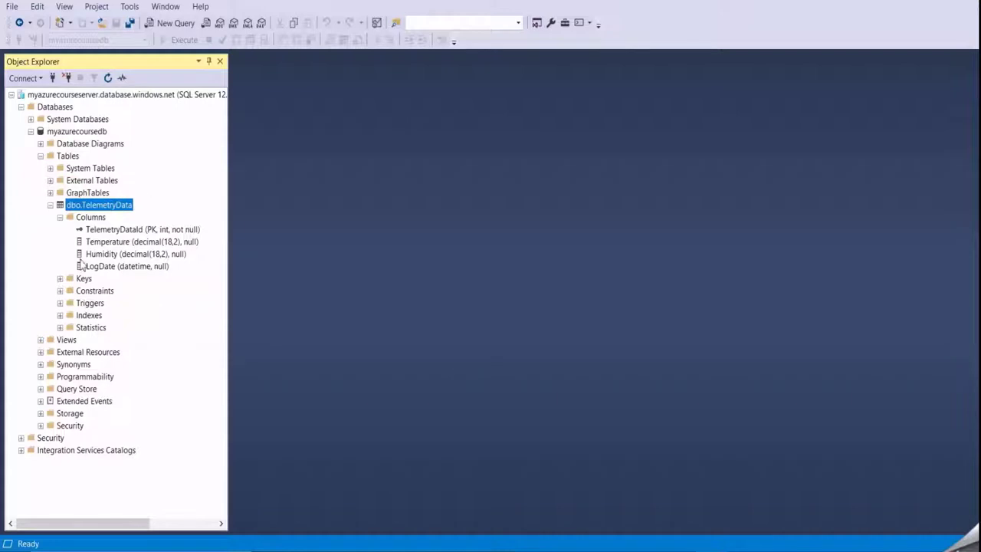
pyautogui.click(110, 242)
pyautogui.click(115, 254)
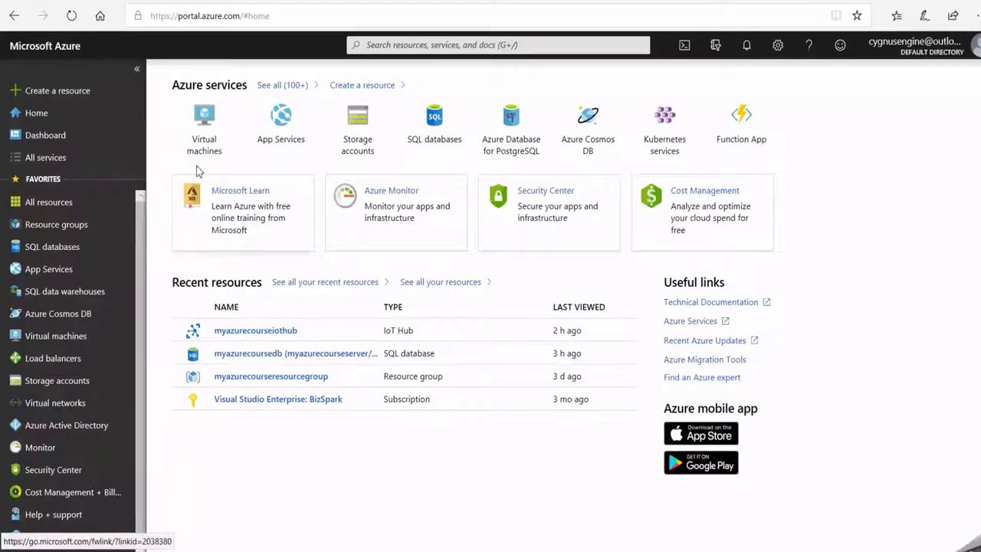
# Switch to the Azure portal and start creating a Stream Analytics job resource from the Analytics category.
pyautogui.click(55, 91)
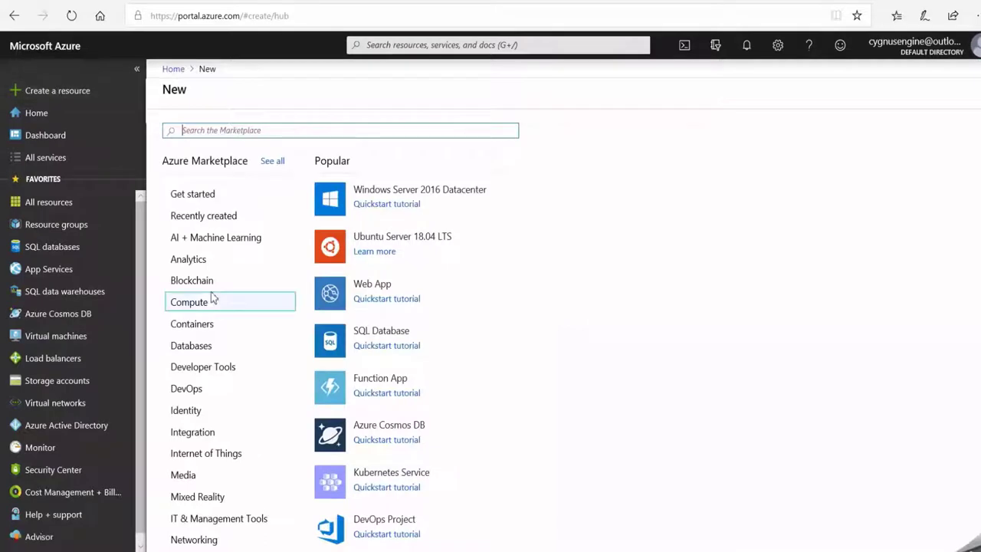
pyautogui.click(203, 262)
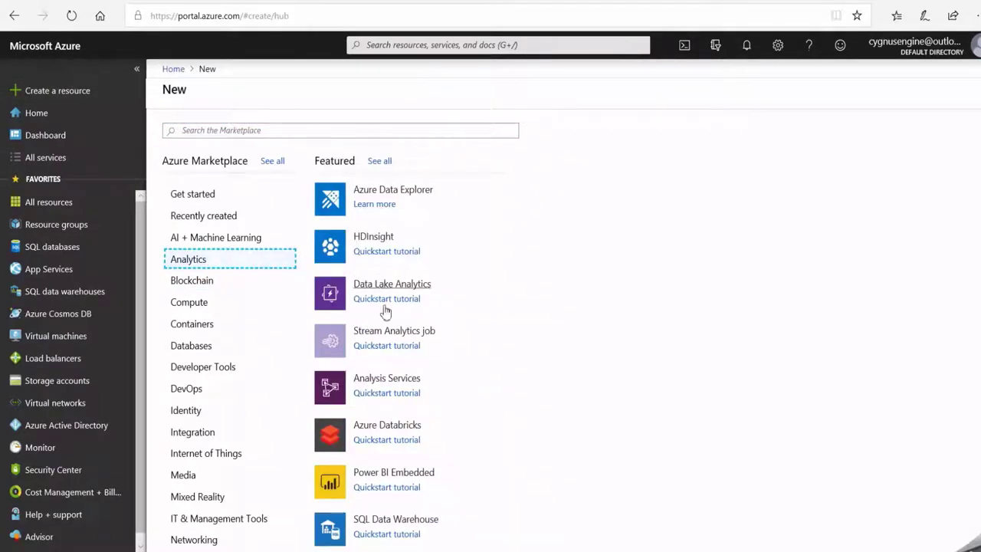
pyautogui.click(385, 338)
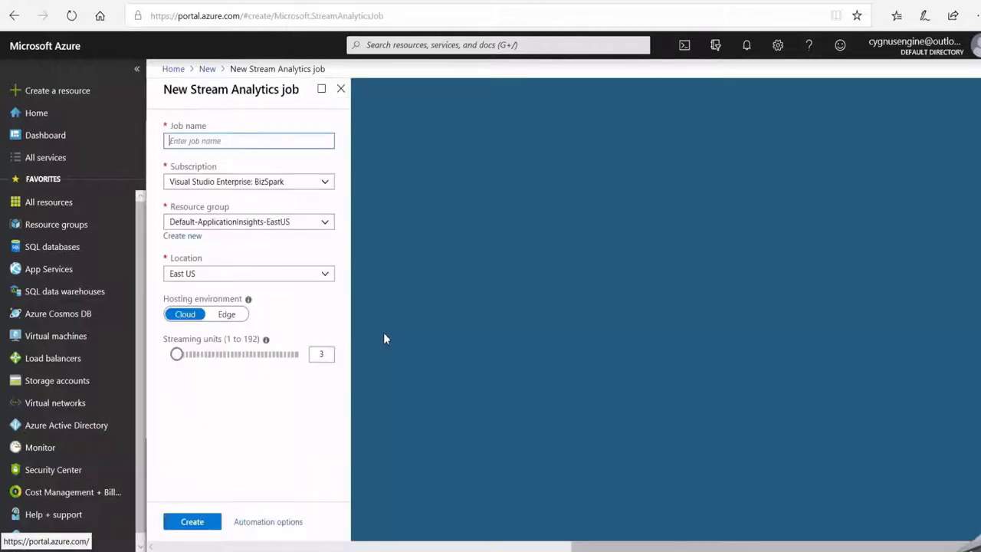
# Name the job storesqldatajob, assign it to the myazurecourseresourcegroup resource group and create it.
pyautogui.write('storesqldatajob')
pyautogui.click(326, 222)
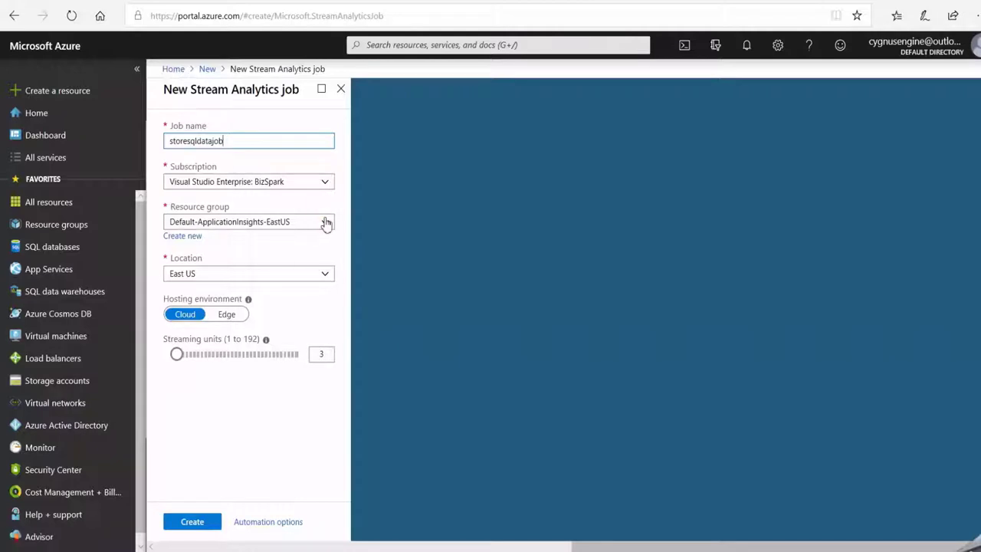
pyautogui.click(326, 222)
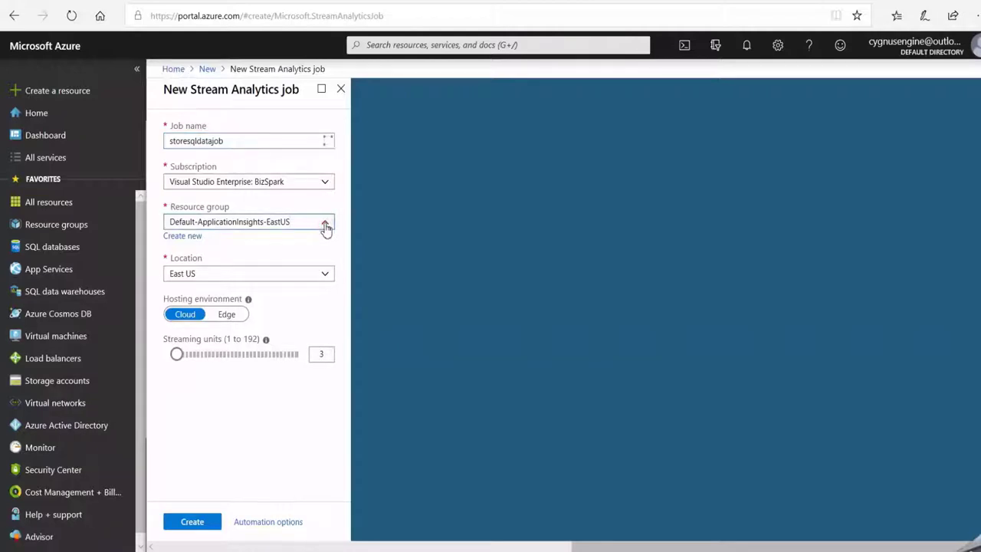
pyautogui.click(220, 258)
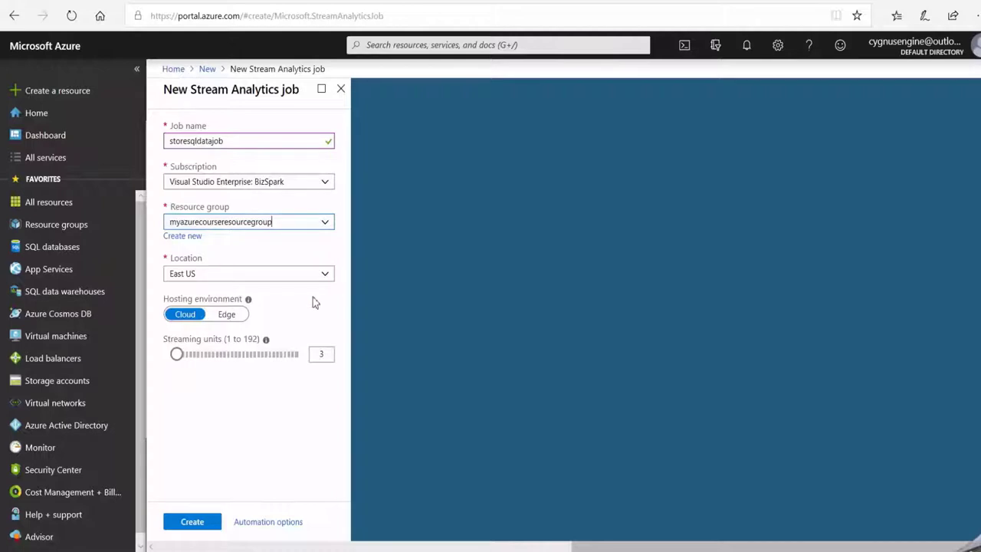
pyautogui.click(191, 524)
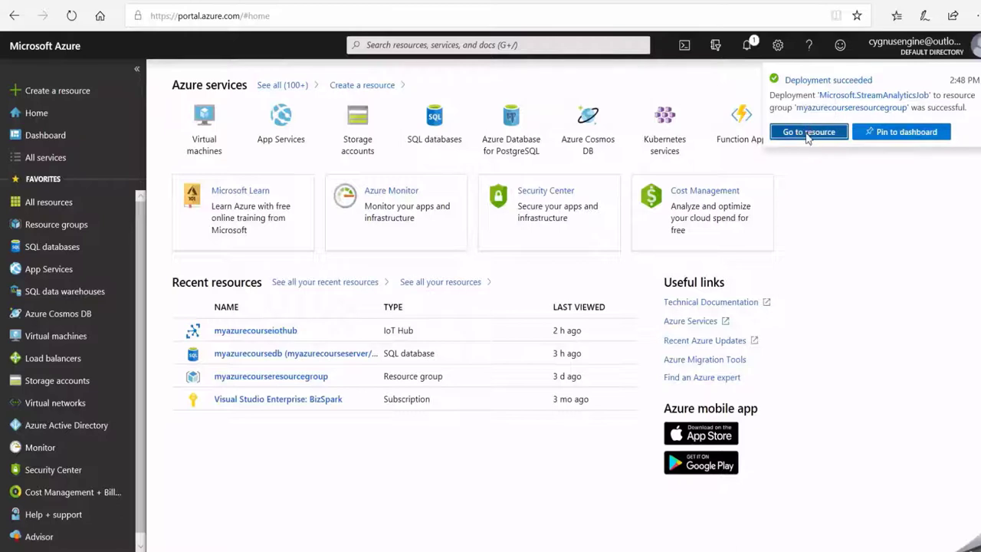
# Open the deployed storesqldatajob resource and begin a new IoT Hub stream input for it.
pyautogui.click(809, 135)
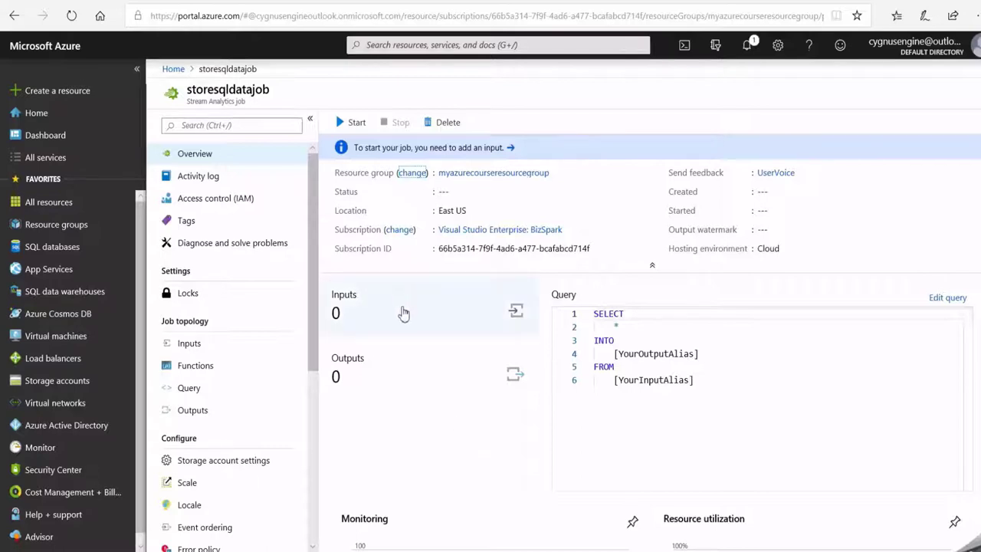
pyautogui.click(403, 312)
pyautogui.click(403, 313)
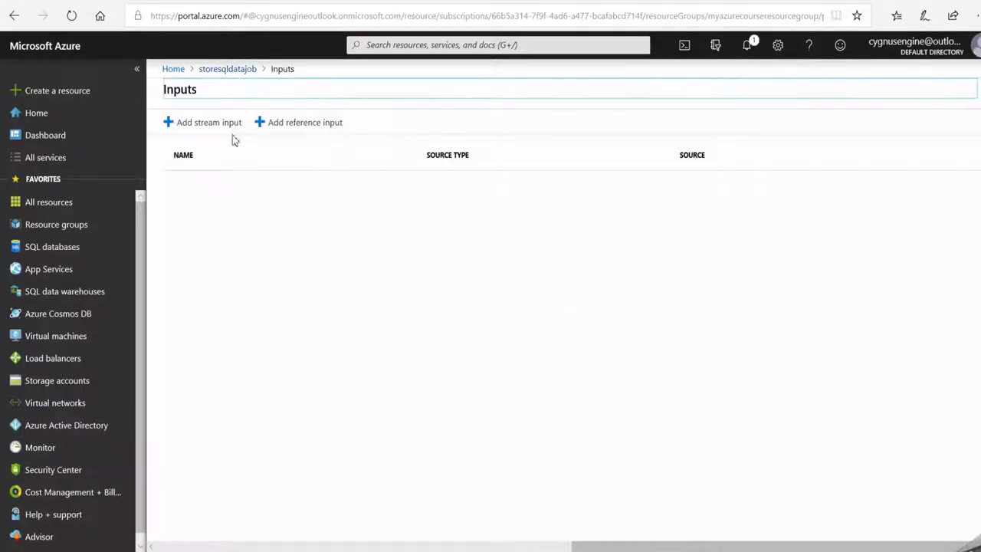
pyautogui.click(199, 124)
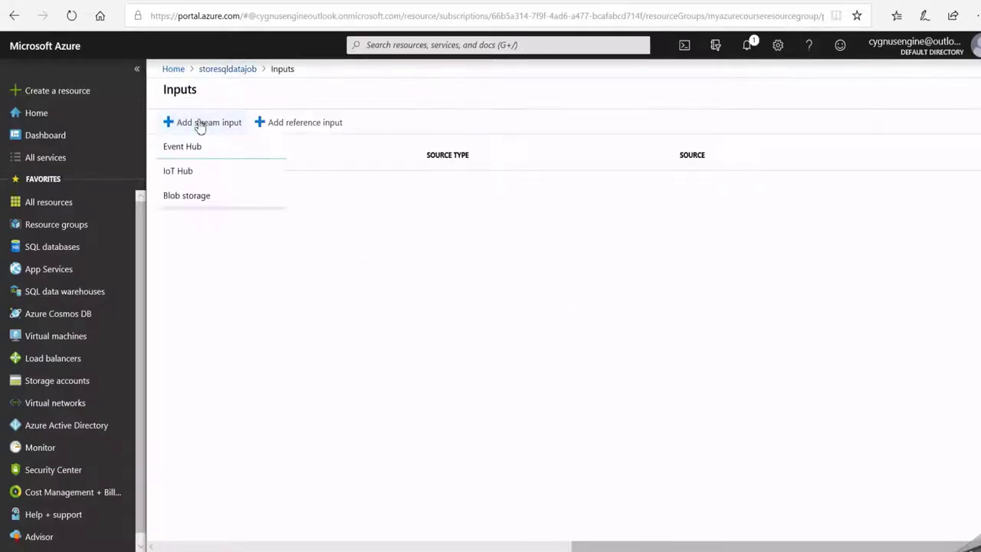
pyautogui.click(185, 174)
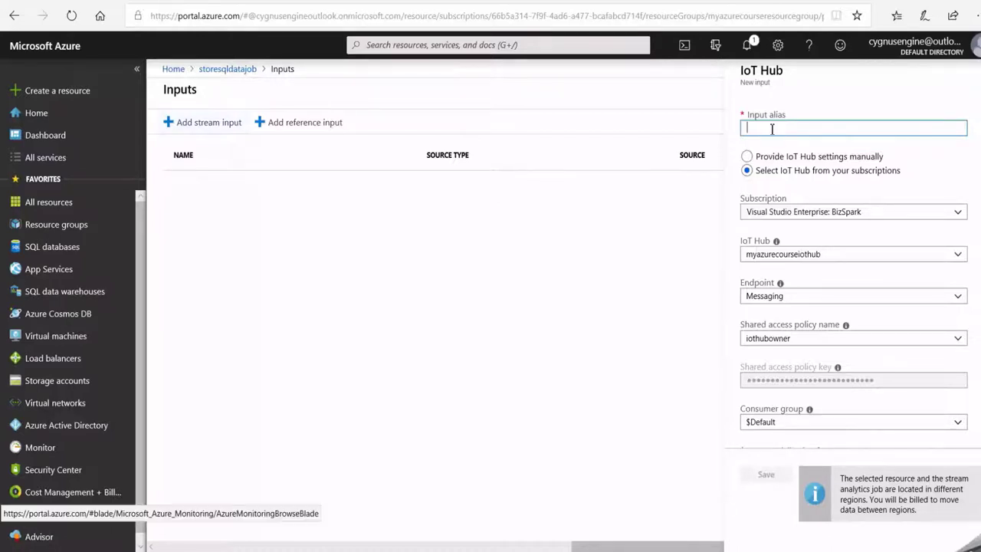
# Set the input alias to FromIotHub and save the input with the myazurecourseiothub hub, Messaging endpoint and JSON format.
pyautogui.write('Fr')
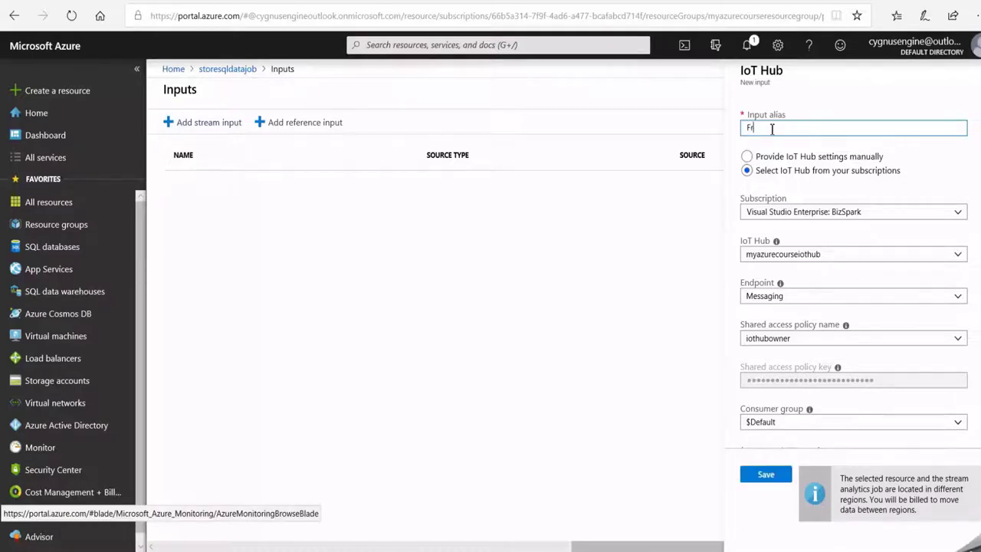
pyautogui.write('omIoTHub')
pyautogui.click(865, 276)
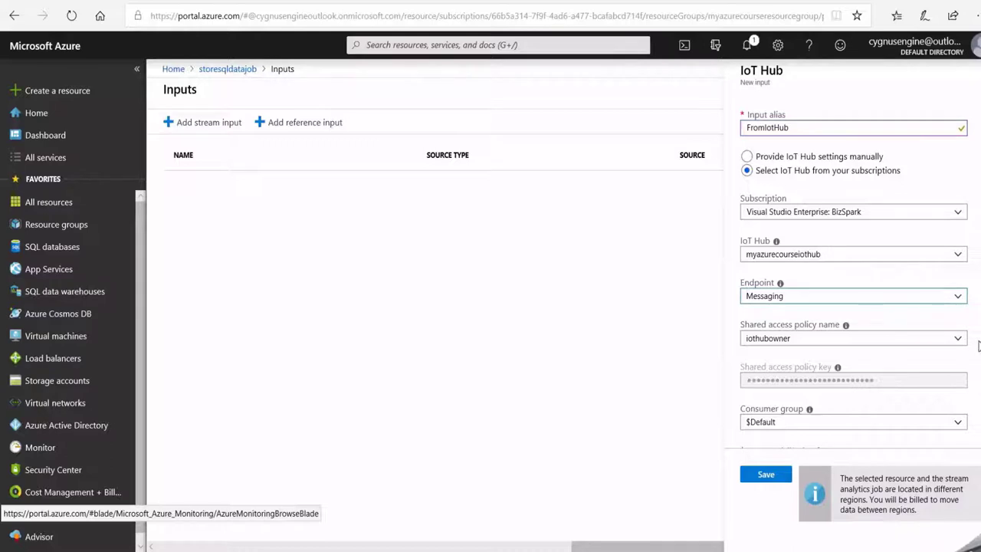
pyautogui.scroll(-3, 975, 337)
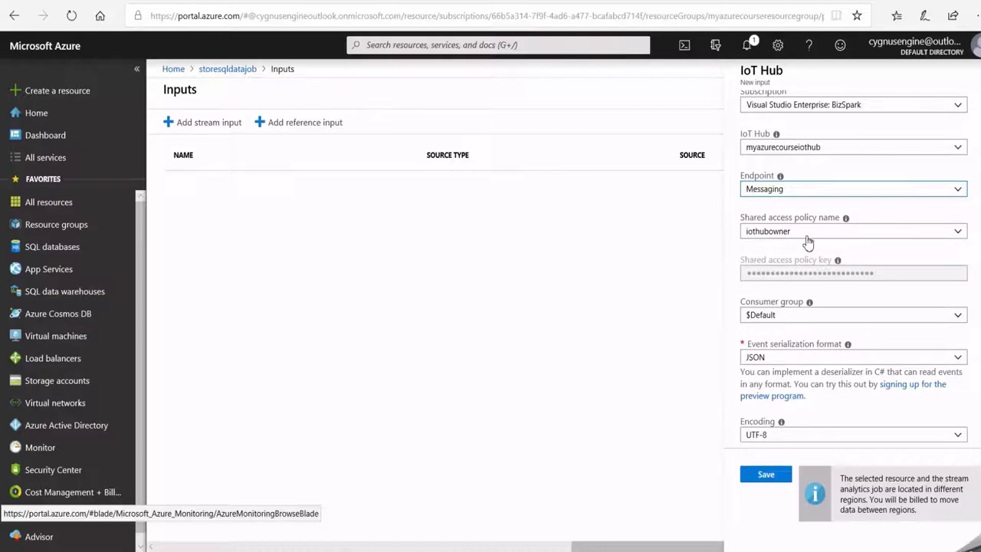
pyautogui.scroll(-1, 809, 246)
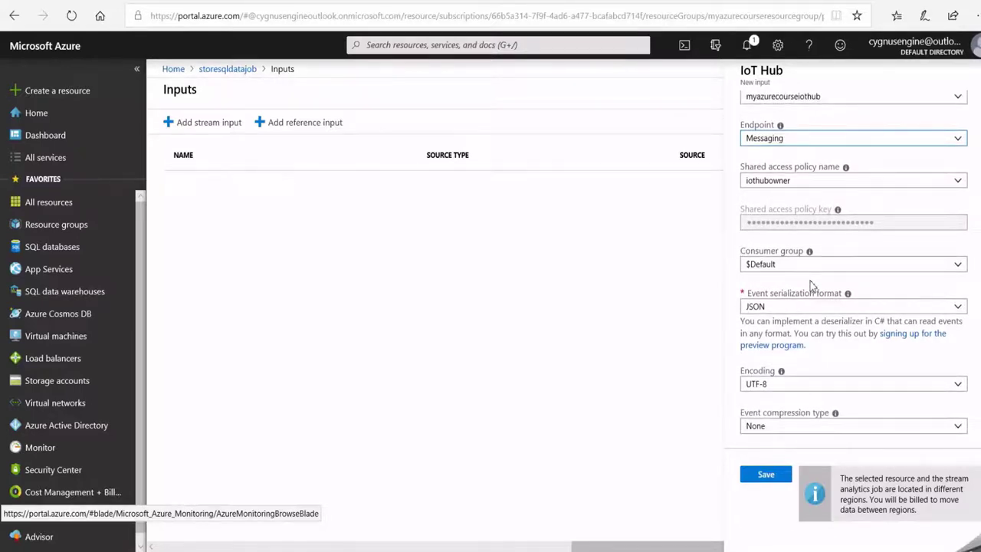
pyautogui.click(766, 476)
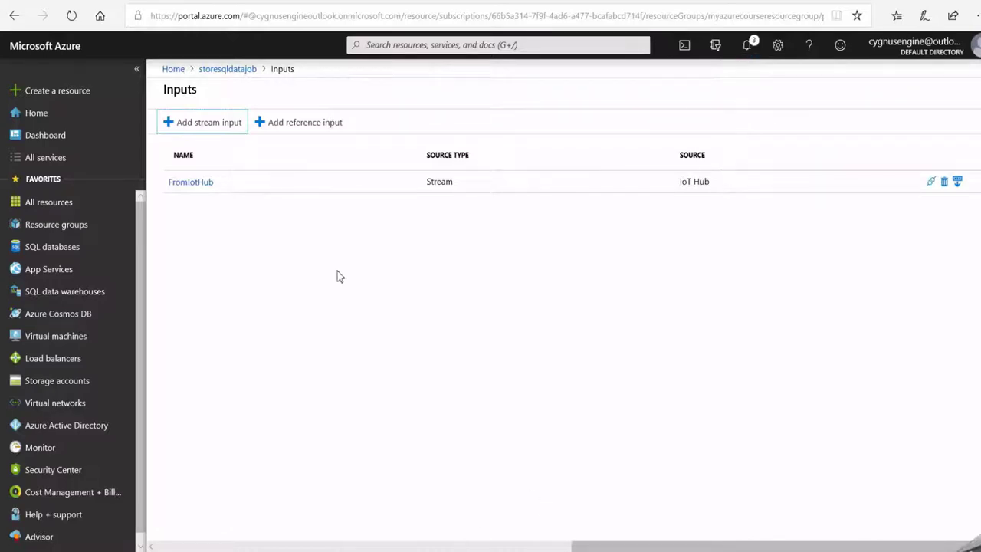
# Return to the storesqldatajob overview and begin a new SQL Database output for the job.
pyautogui.click(232, 70)
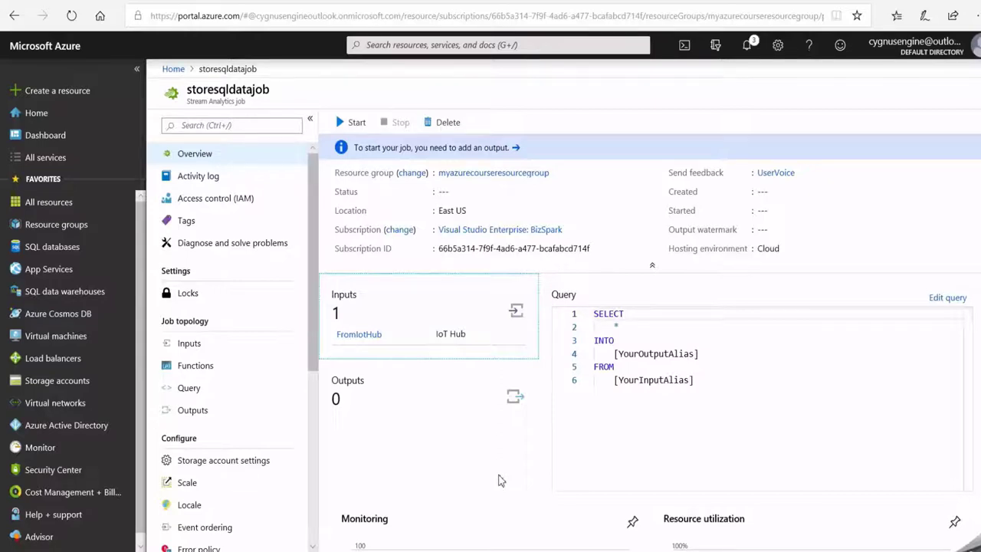
pyautogui.click(444, 402)
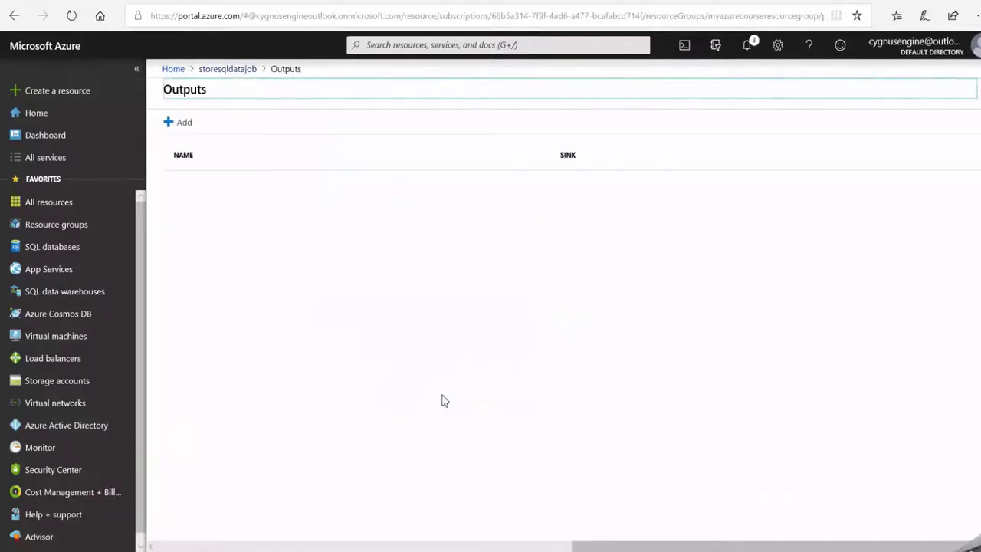
pyautogui.click(184, 124)
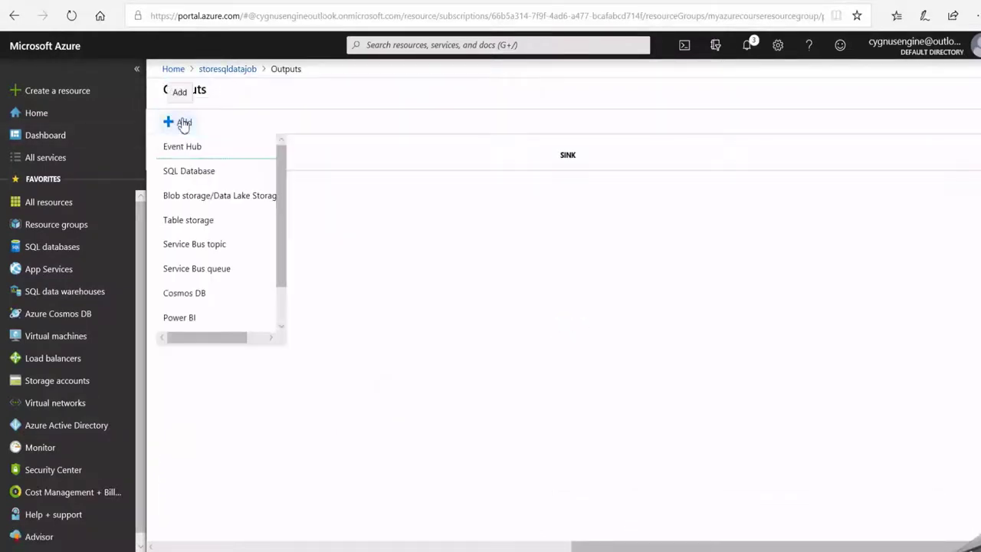
pyautogui.click(186, 177)
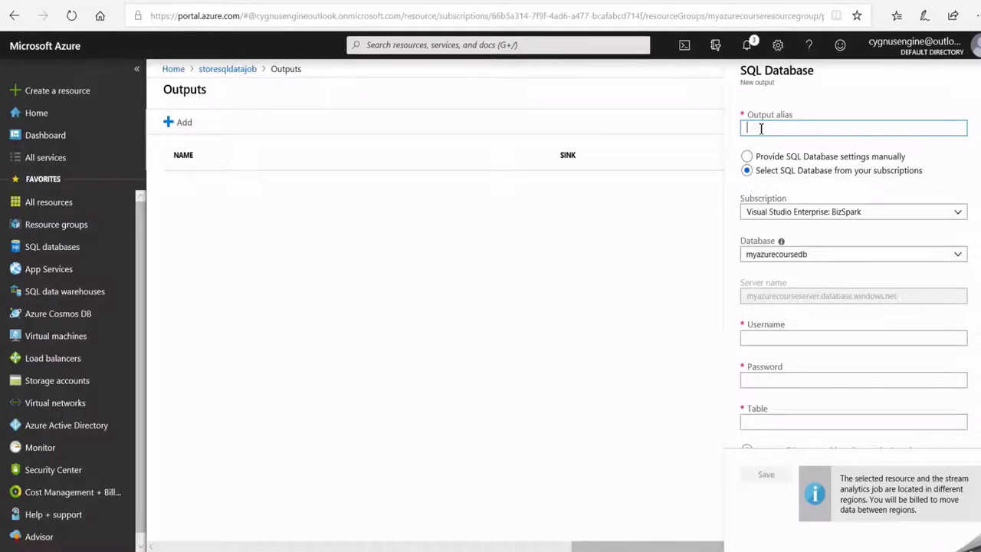
# Set the output alias to AzureSQLDb and choose myazurecoursedb as the output database.
pyautogui.write('Azure')
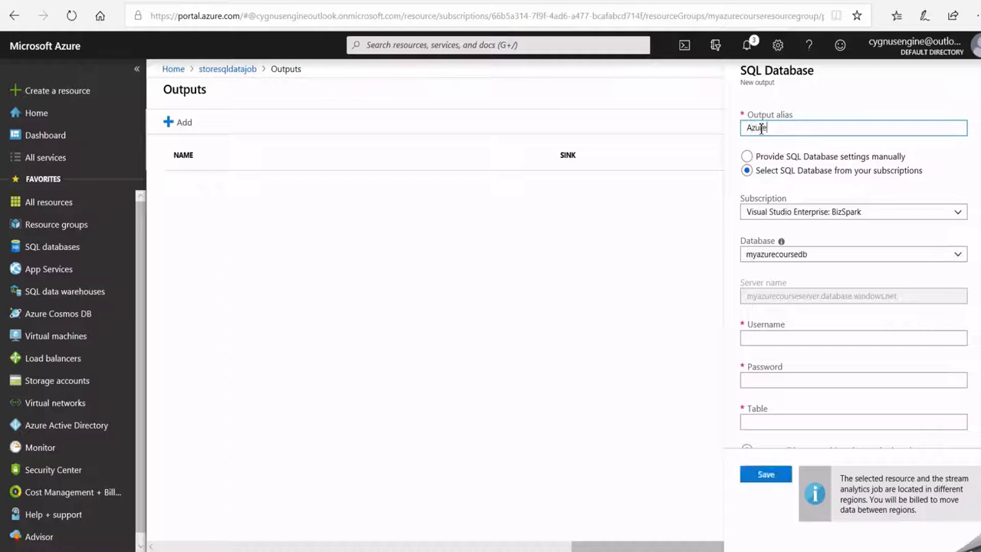
pyautogui.write('SQLDb')
pyautogui.scroll(-1, 887, 174)
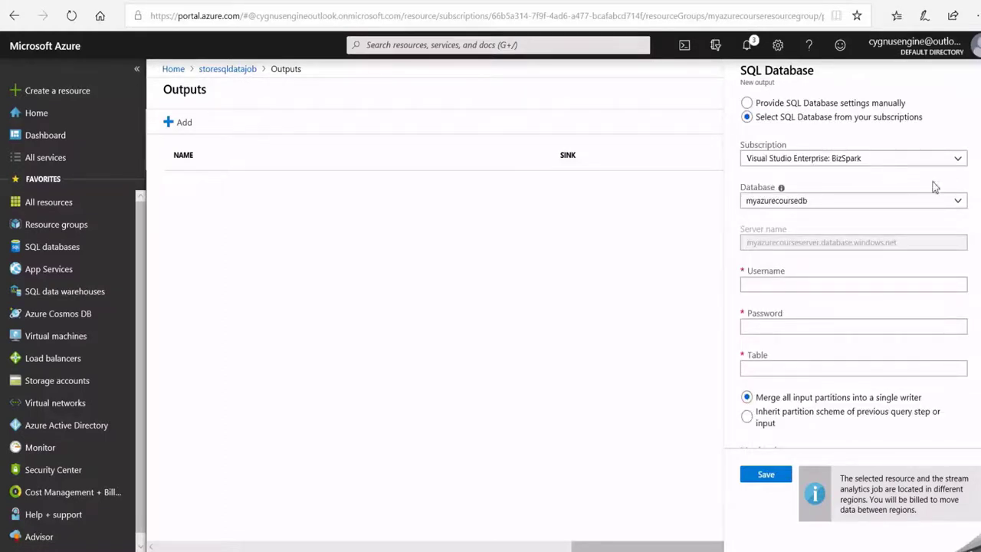
pyautogui.click(958, 201)
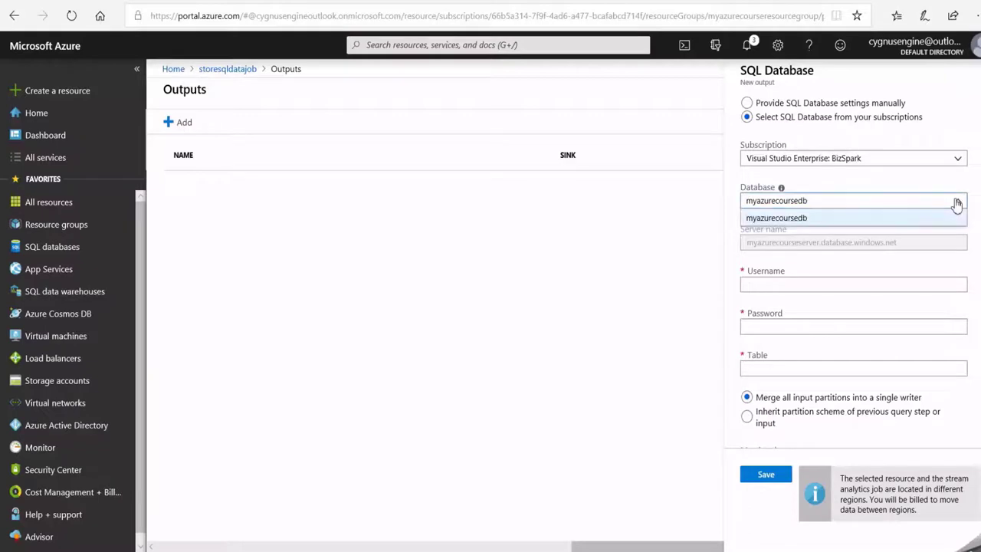
pyautogui.click(869, 224)
pyautogui.scroll(-1, 869, 230)
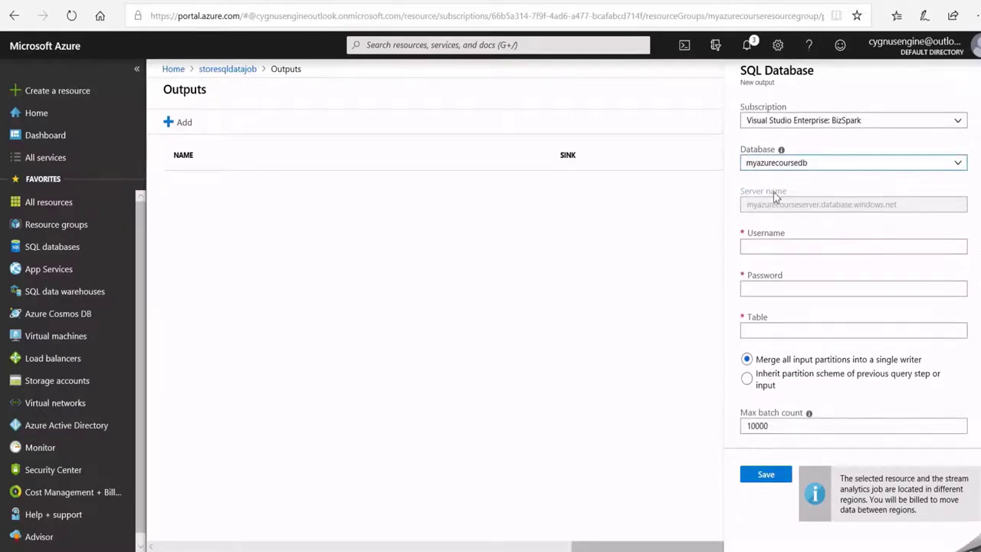
# Enter the database server's admin username and paste the account password for the SQL output.
pyautogui.click(767, 247)
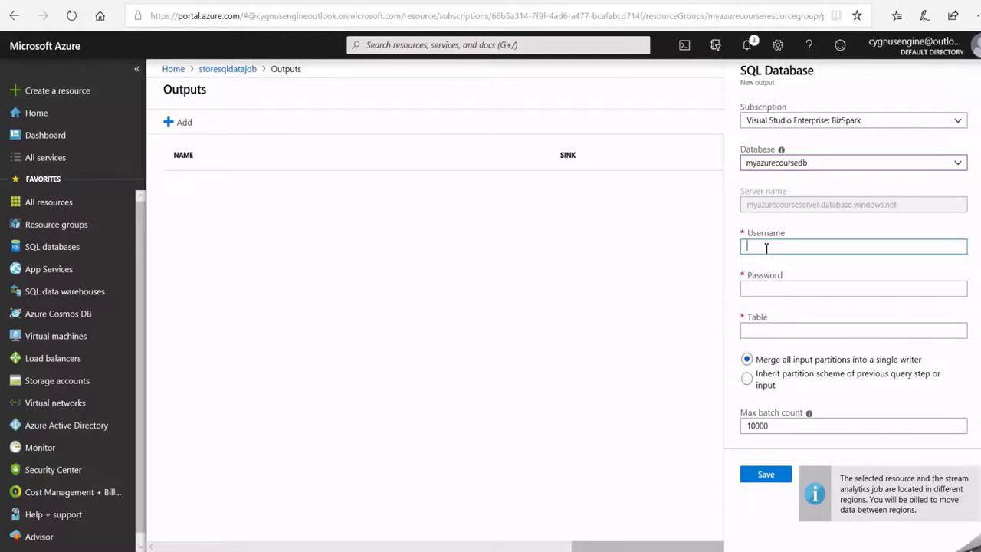
pyautogui.write('myazurecourseadmin')
pyautogui.click(789, 289)
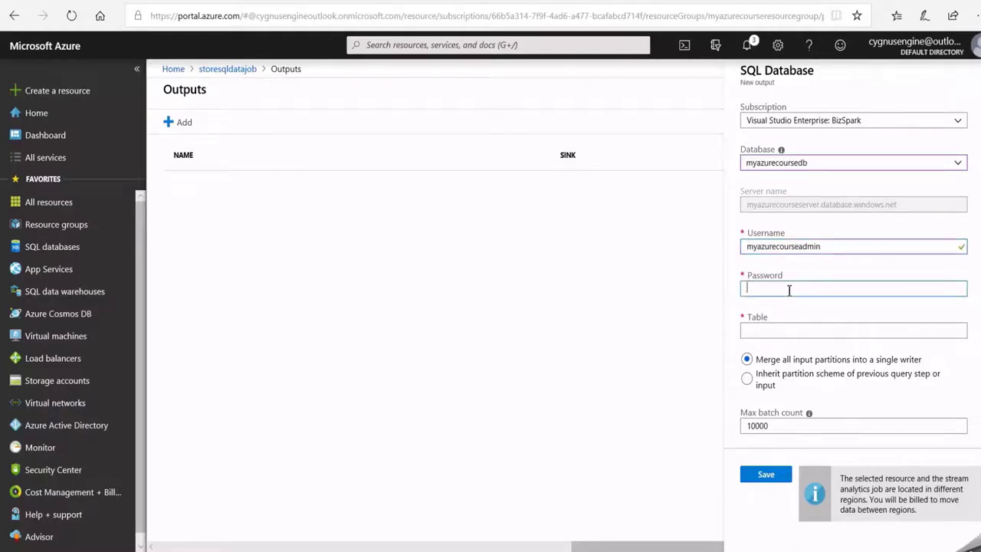
pyautogui.hotkey('ctrl', 'v')
# Set the SQL output's target table to TelemetryData and save the output.
pyautogui.click(756, 331)
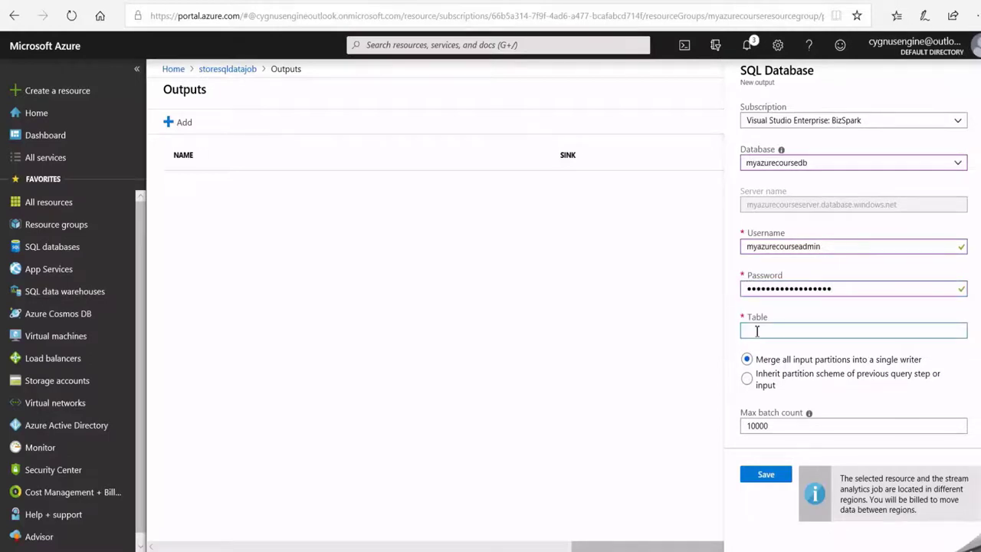
pyautogui.write('TelemetryData')
pyautogui.click(767, 475)
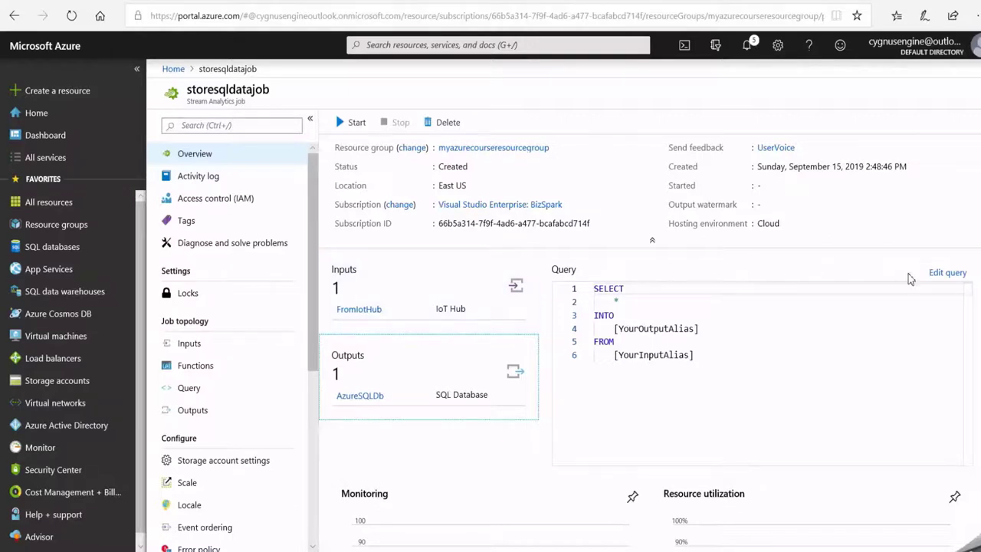
# Replace the job's query with one averaging temperature and humidity from FromIotHub into AzureSQLDb, grouped by a 1-minute TumblingWindow with a -1 millisecond offset.
pyautogui.click(948, 275)
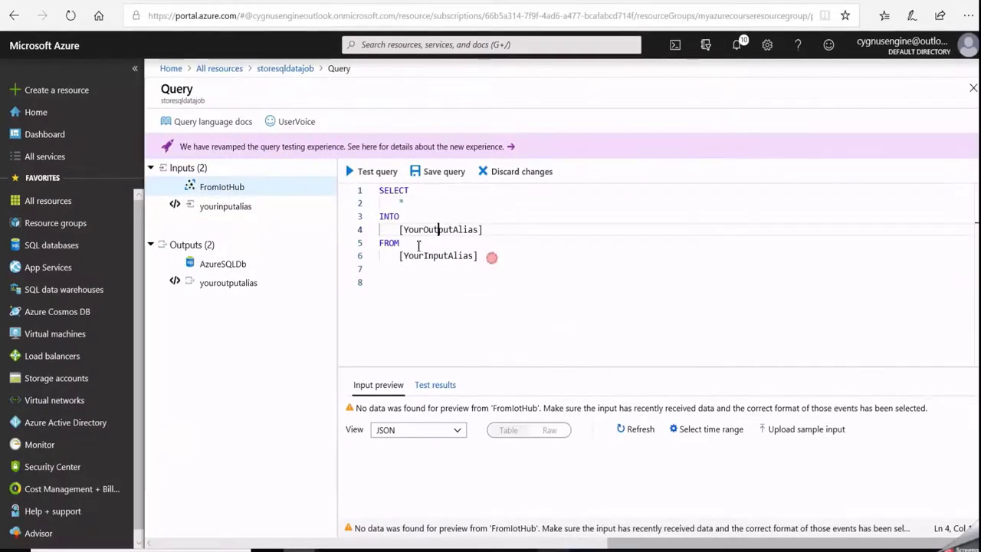
pyautogui.moveTo(493, 256); pyautogui.dragTo(379, 196)
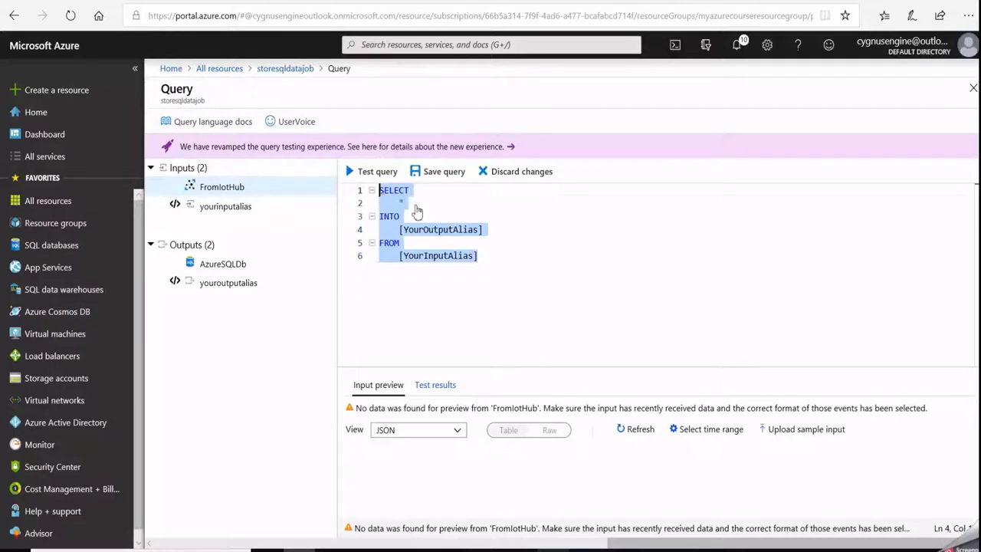
pyautogui.write('SELECT     AVG(temperature) AS temperature,     AVG(humidity) AS humidity INTO     [AzureSQLDb] FROM     [FromIotHub] GROUP BY     TumblingWindow(Duration(minute, 1), Offset(millisecond, -1))')
pyautogui.click(565, 219)
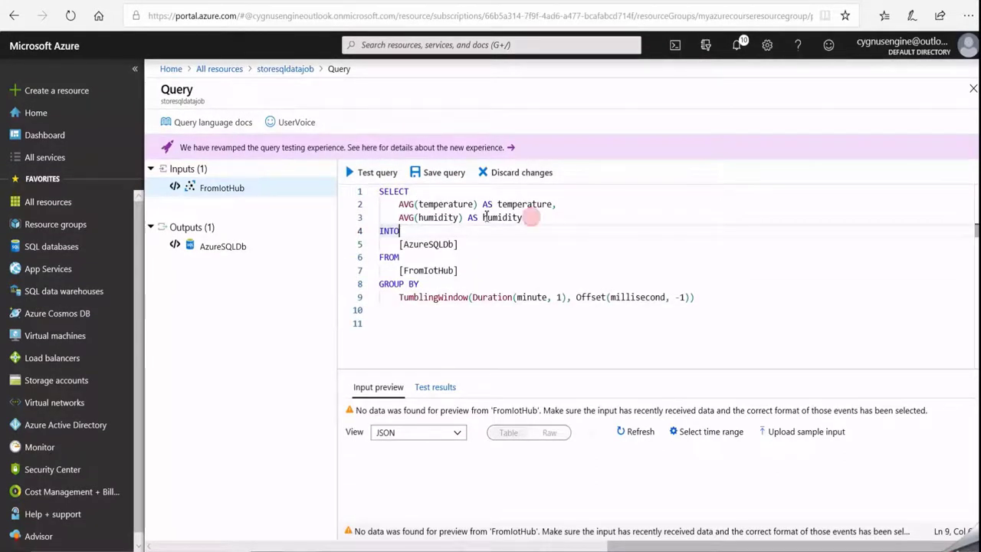
pyautogui.moveTo(524, 218); pyautogui.dragTo(398, 204)
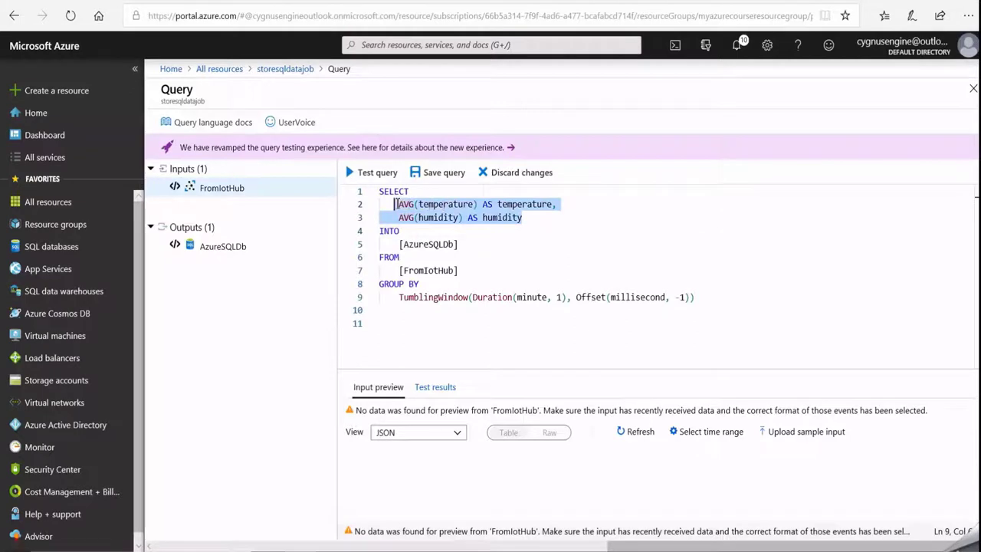
# Check the query's AzureSQLDb output, FromIotHub input and TumblingWindow clause, and save the query.
pyautogui.click(463, 256)
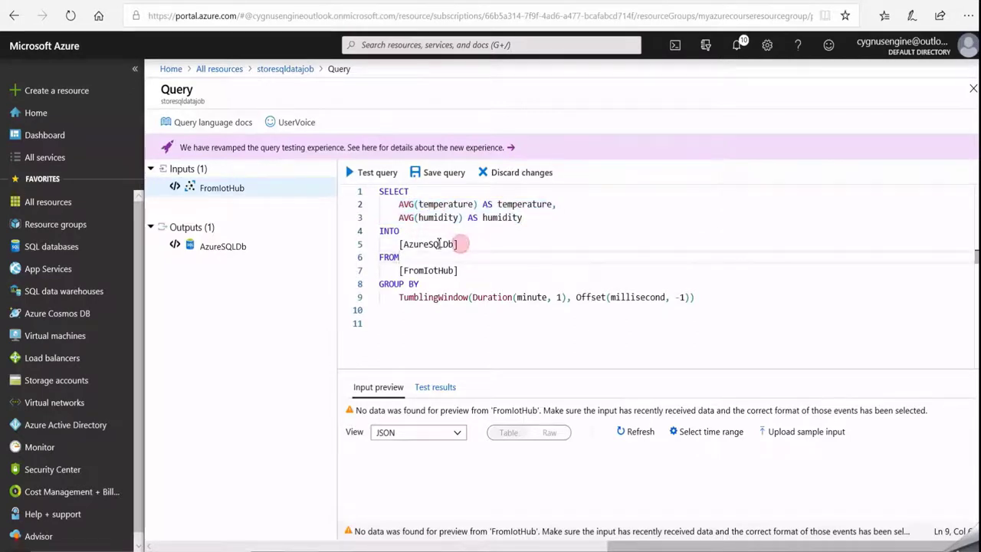
pyautogui.moveTo(454, 243); pyautogui.dragTo(400, 244)
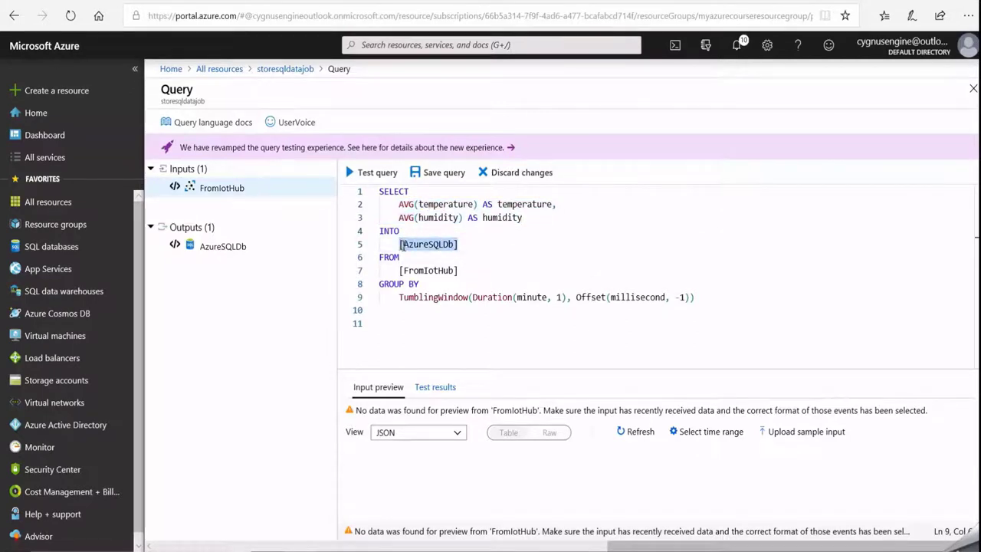
pyautogui.click(470, 273)
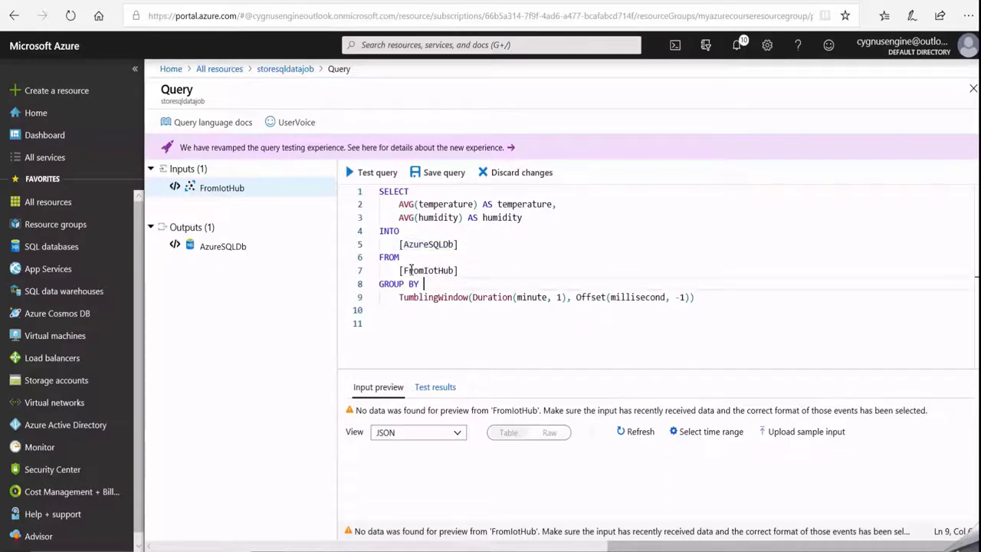
pyautogui.moveTo(460, 270); pyautogui.dragTo(398, 270)
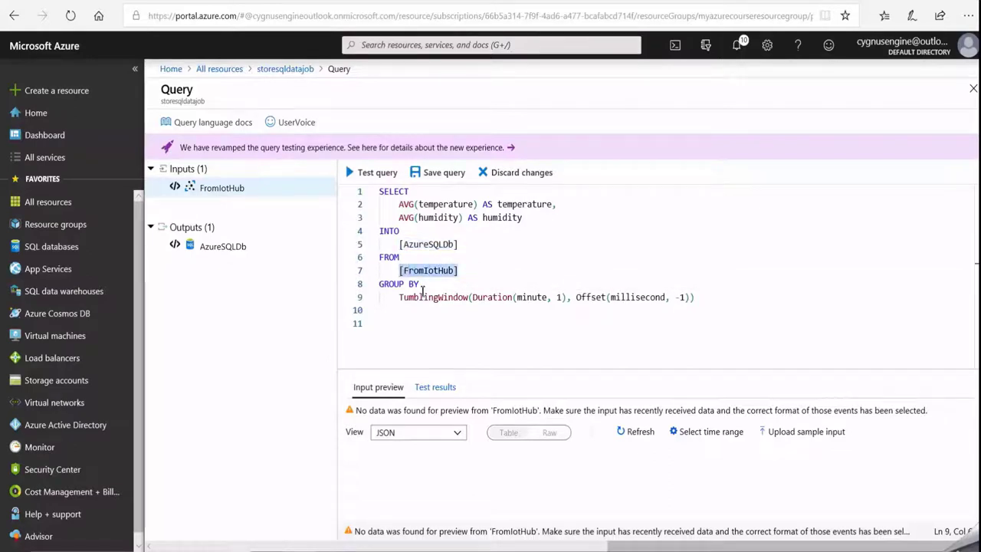
pyautogui.click(493, 325)
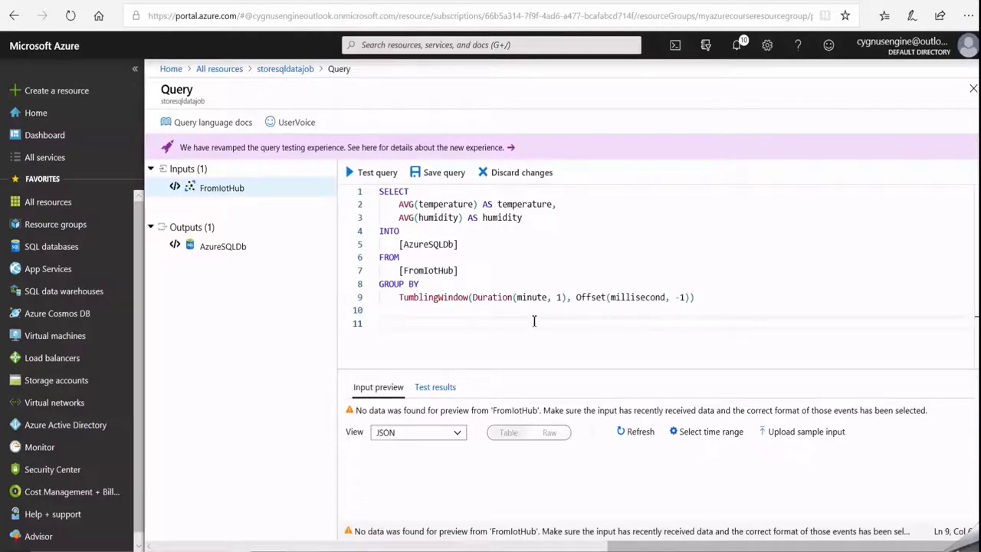
pyautogui.click(537, 299)
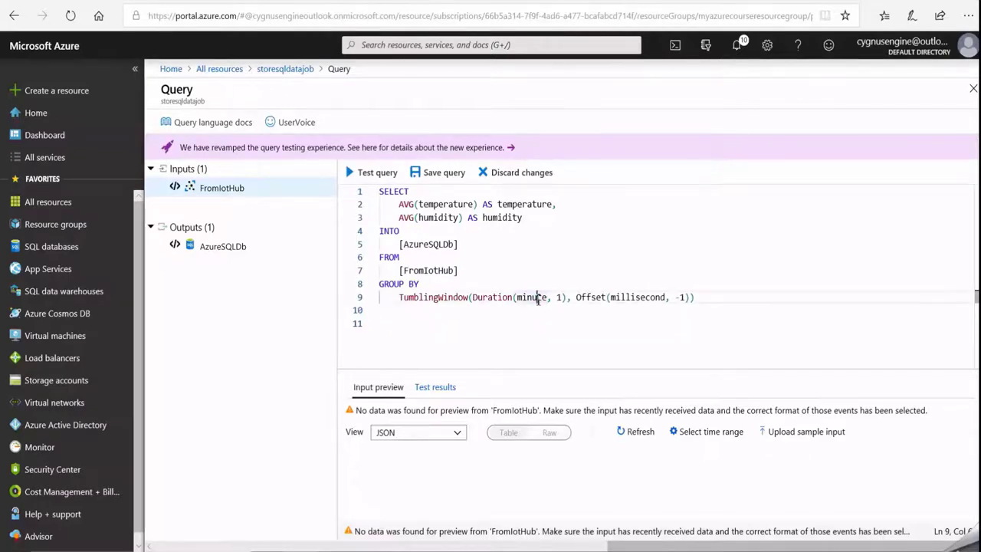
pyautogui.click(444, 174)
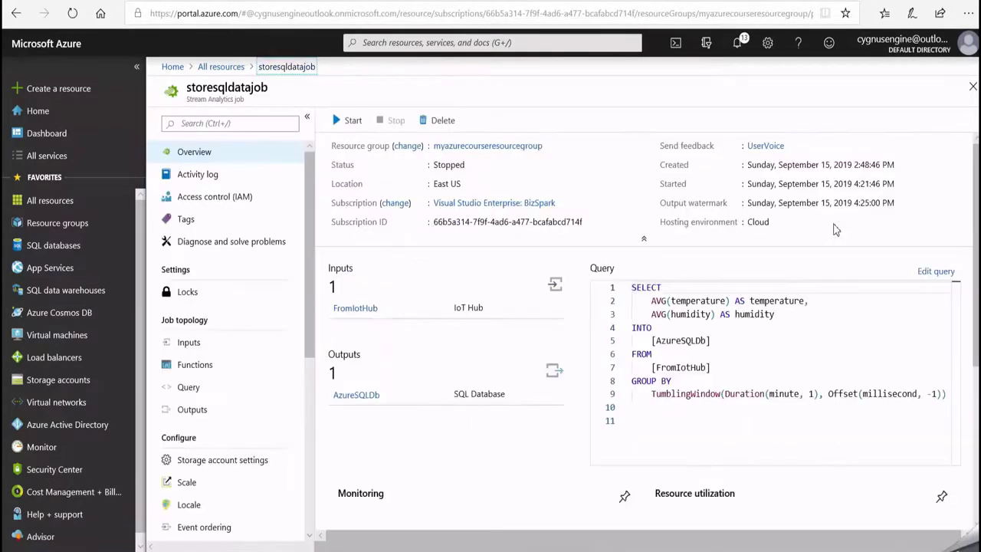
# Start the storesqldatajob Stream Analytics job with its output start time set to Now.
pyautogui.click(346, 123)
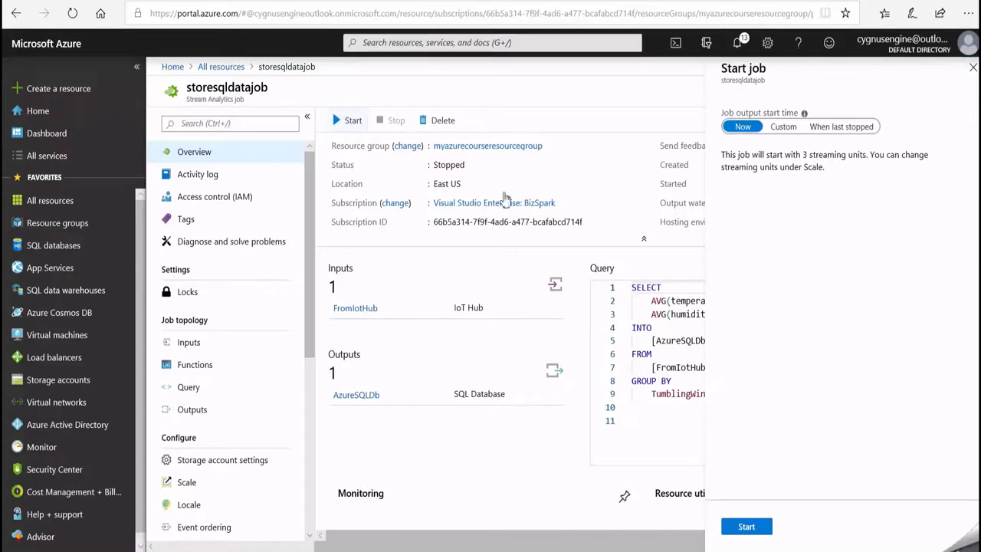
pyautogui.click(751, 527)
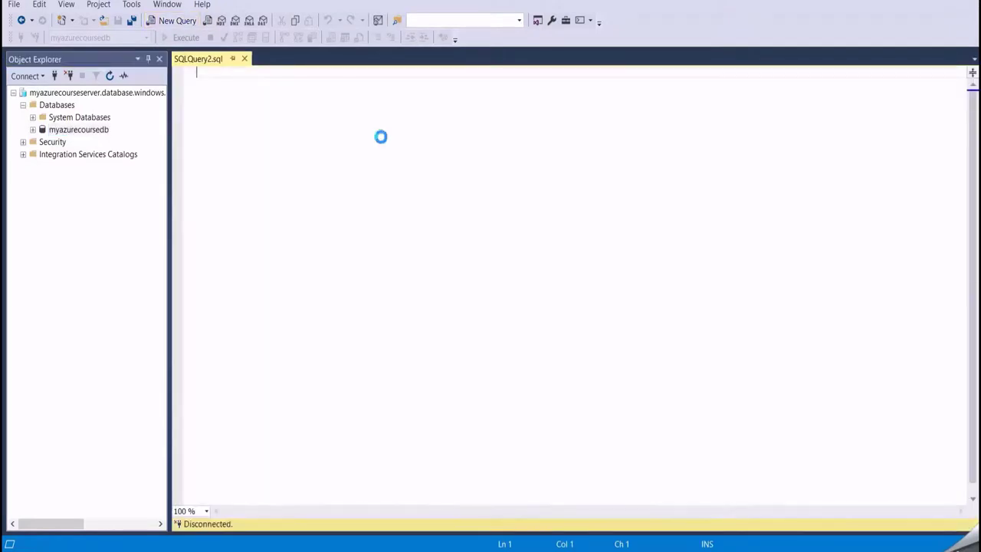
# In SQL Server Management Studio, run "select *from TelemetryData" against myazurecoursedb and check the LogDate values of the first and last rows.
pyautogui.write('sel')
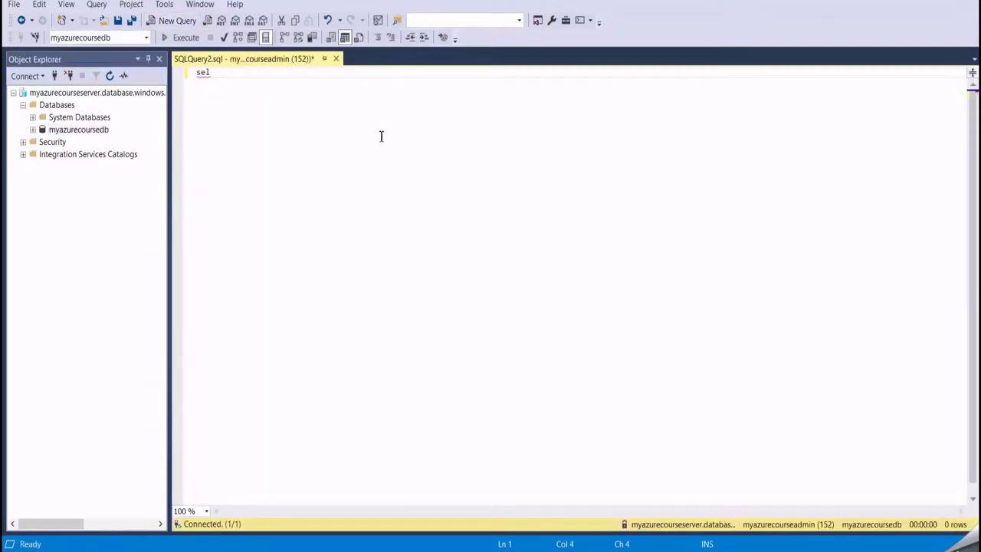
pyautogui.write('ect *from T')
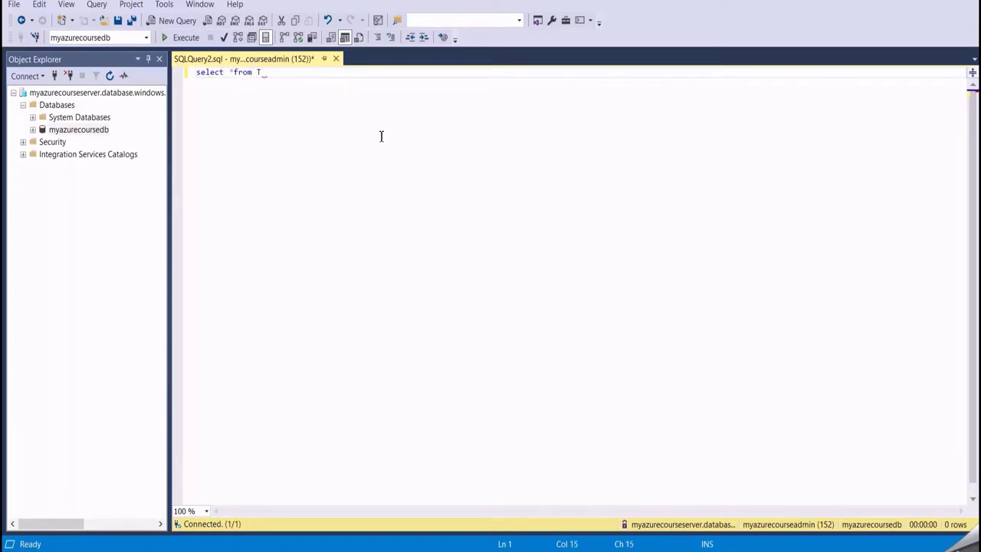
pyautogui.write('elemetryData')
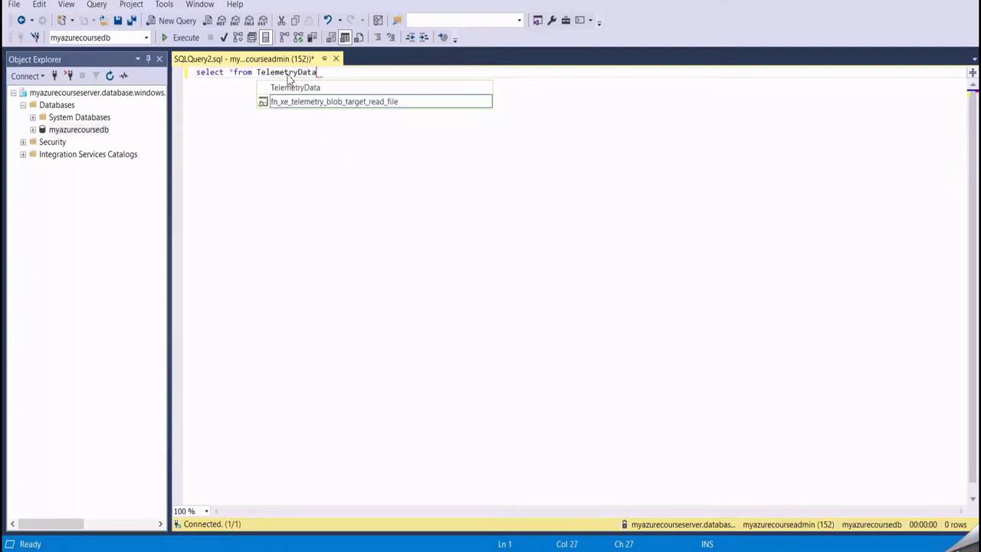
pyautogui.keyDown('shift'); pyautogui.click(198, 73); pyautogui.keyUp('shift')
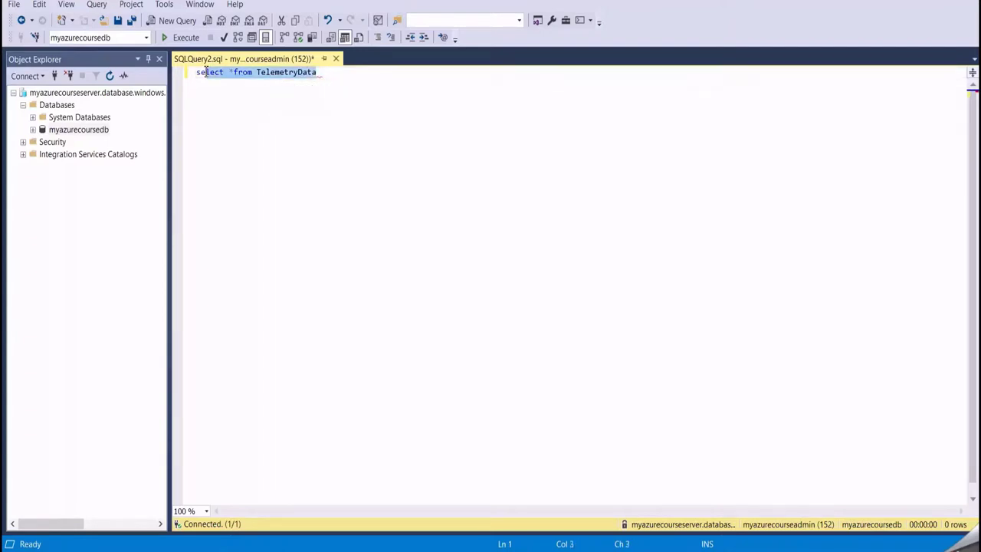
pyautogui.click(173, 40)
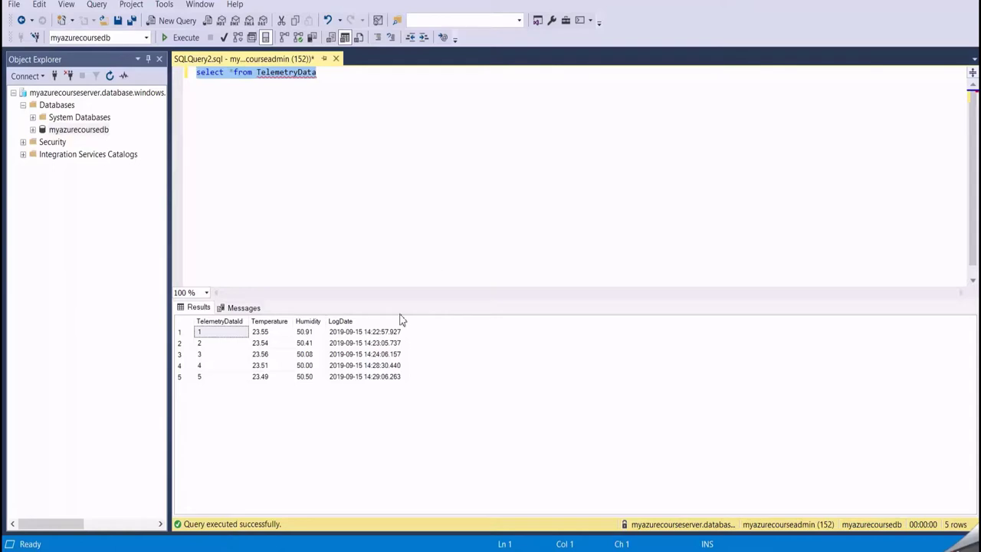
pyautogui.click(344, 335)
pyautogui.click(358, 377)
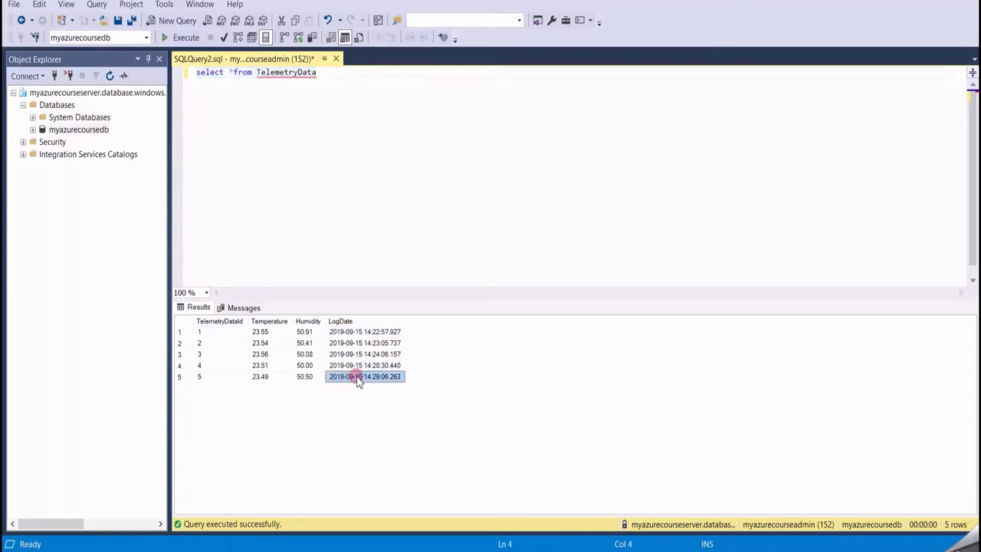